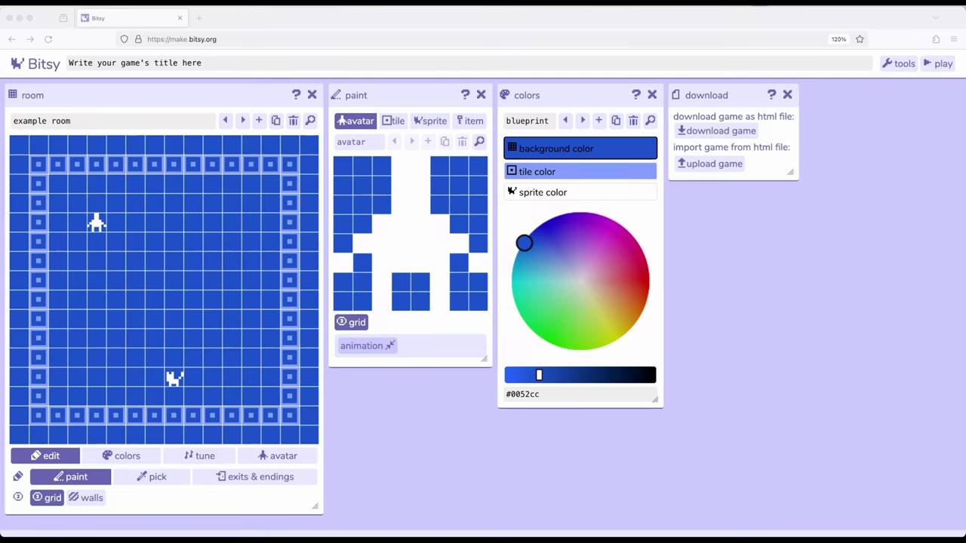
# Show the tea item in the paint panel and open the inventory listing tea and key counts.
pyautogui.click(383, 408)
pyautogui.click(473, 122)
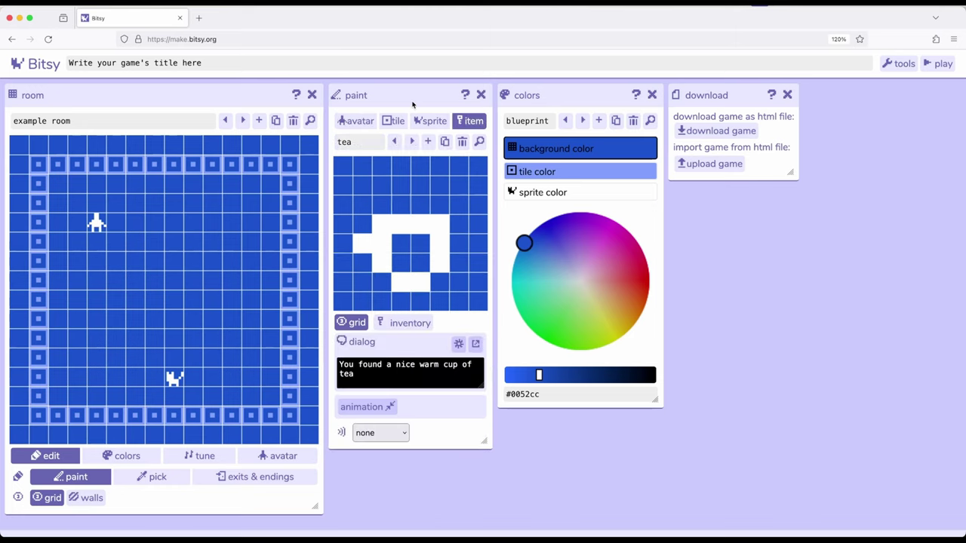
pyautogui.moveTo(414, 100); pyautogui.dragTo(444, 98)
pyautogui.click(409, 324)
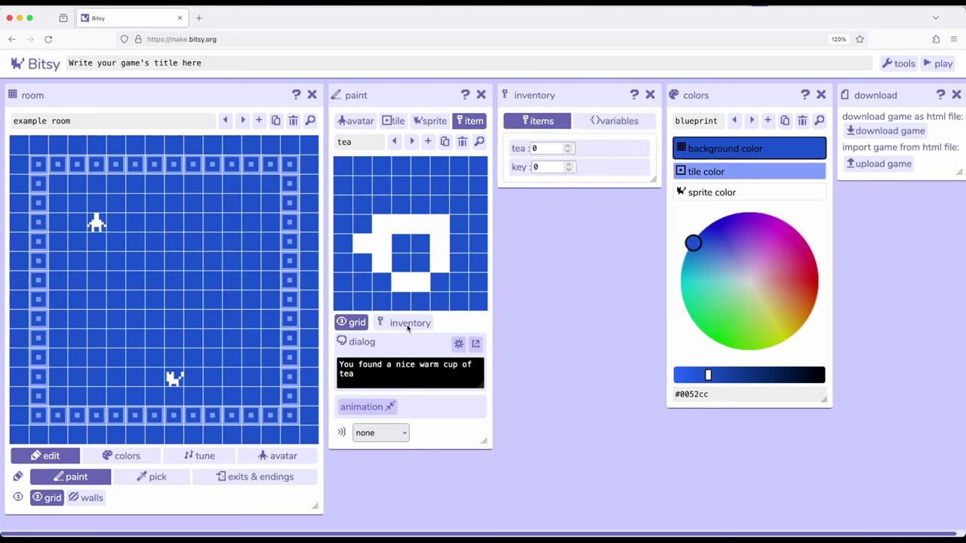
pyautogui.moveTo(579, 99); pyautogui.dragTo(577, 97)
pyautogui.moveTo(574, 103); pyautogui.dragTo(570, 101)
# Duplicate the example room as 'example room copy 1', keeping only its walls.
pyautogui.click(133, 97)
pyautogui.moveTo(134, 96); pyautogui.dragTo(142, 100)
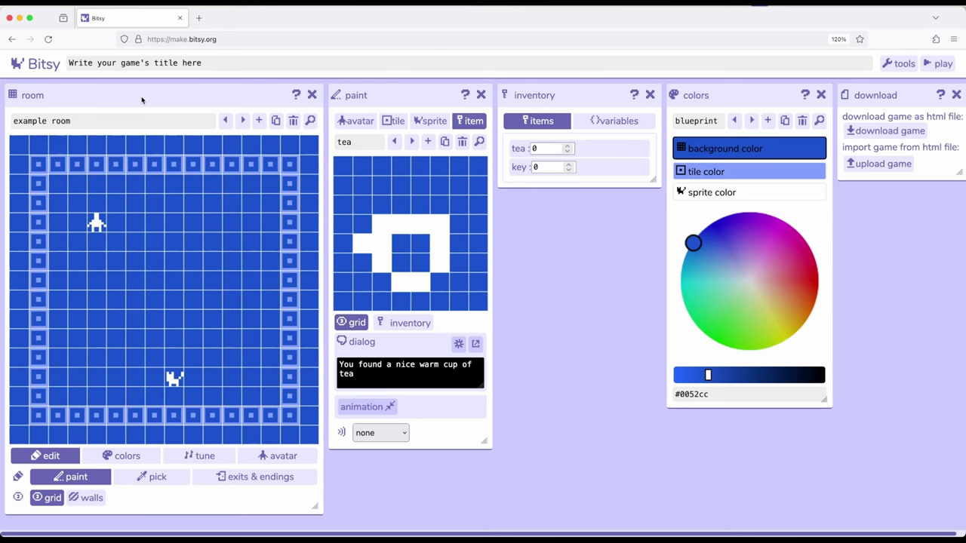
pyautogui.click(276, 121)
# Add a new two-way exit, 'exit 1/1', in the exits & endings editor.
pyautogui.click(247, 480)
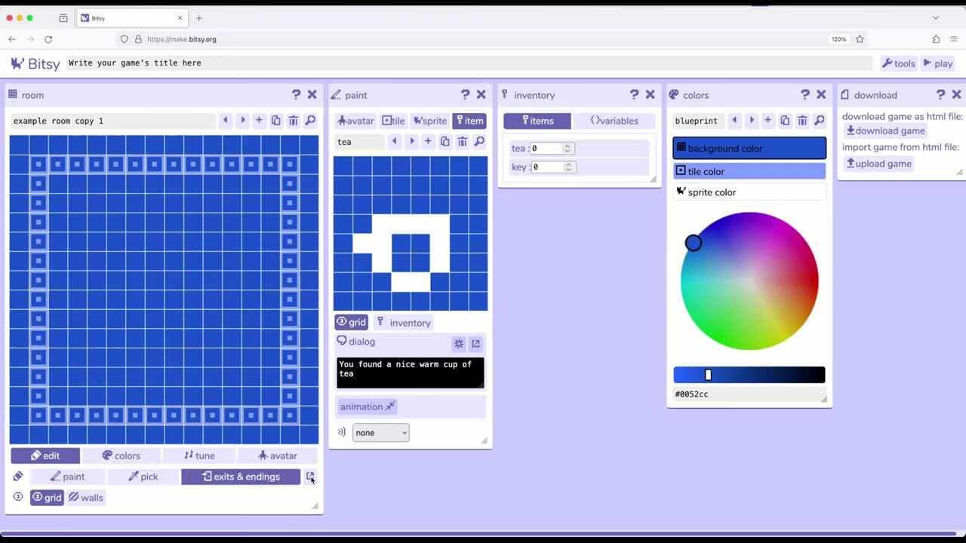
pyautogui.click(310, 478)
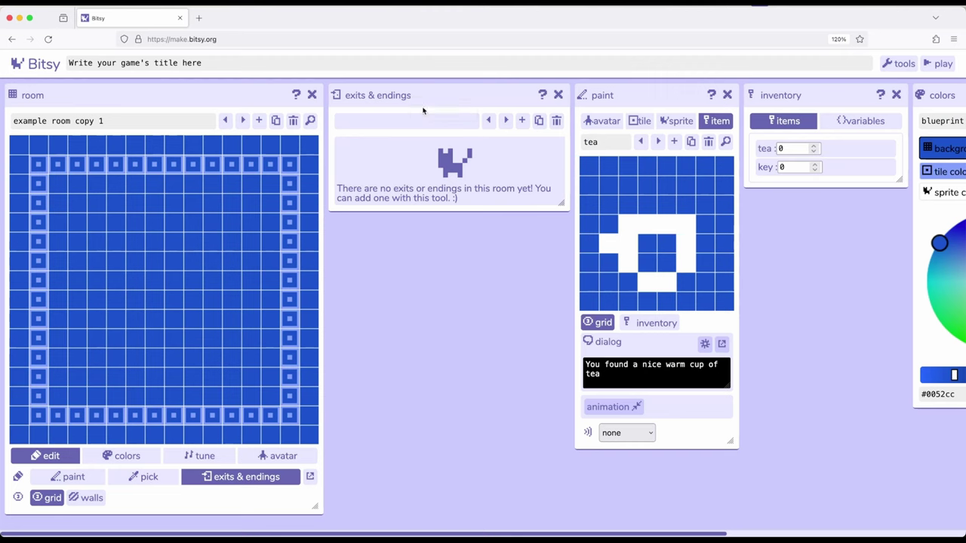
pyautogui.click(522, 121)
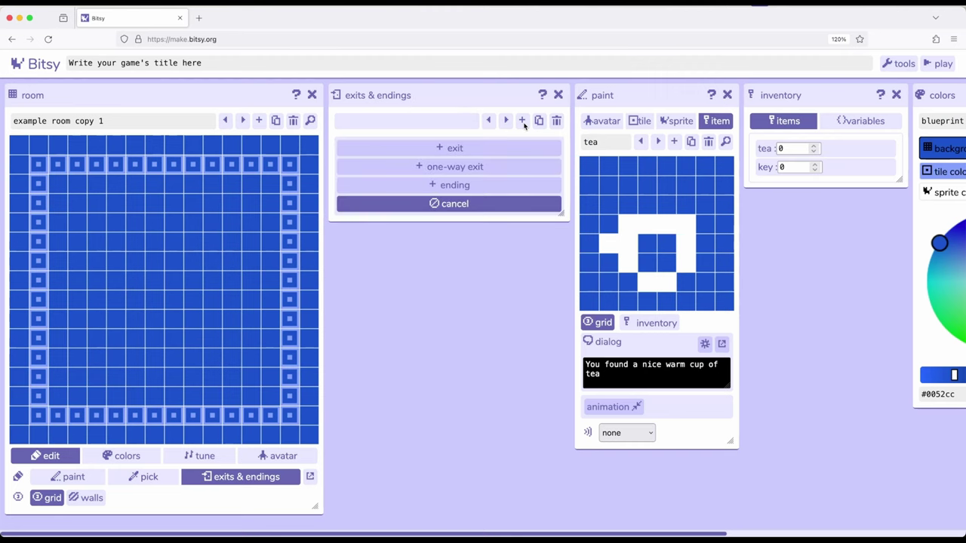
pyautogui.click(457, 148)
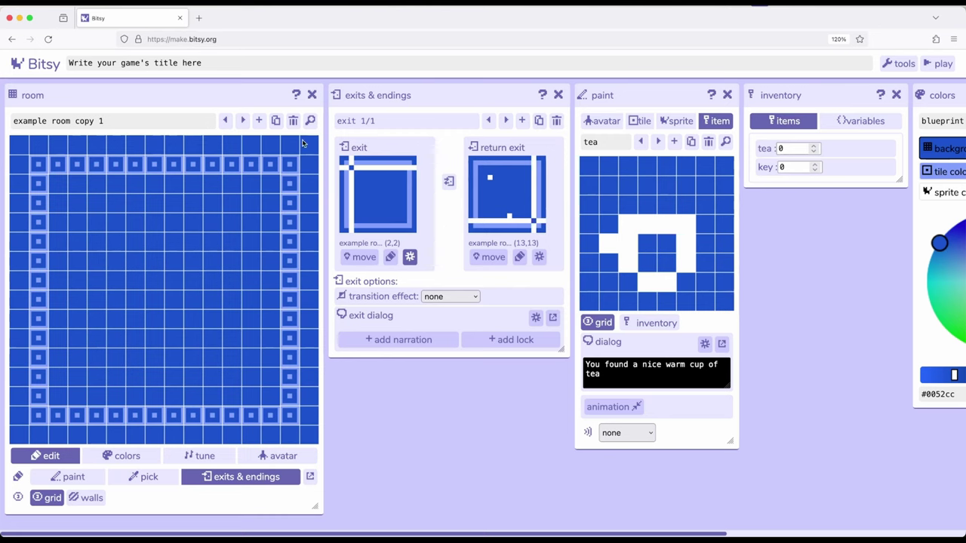
# Move exit 1/1 to tile (13,2) in the example room and its return exit to (13,2) in the copy.
pyautogui.click(225, 123)
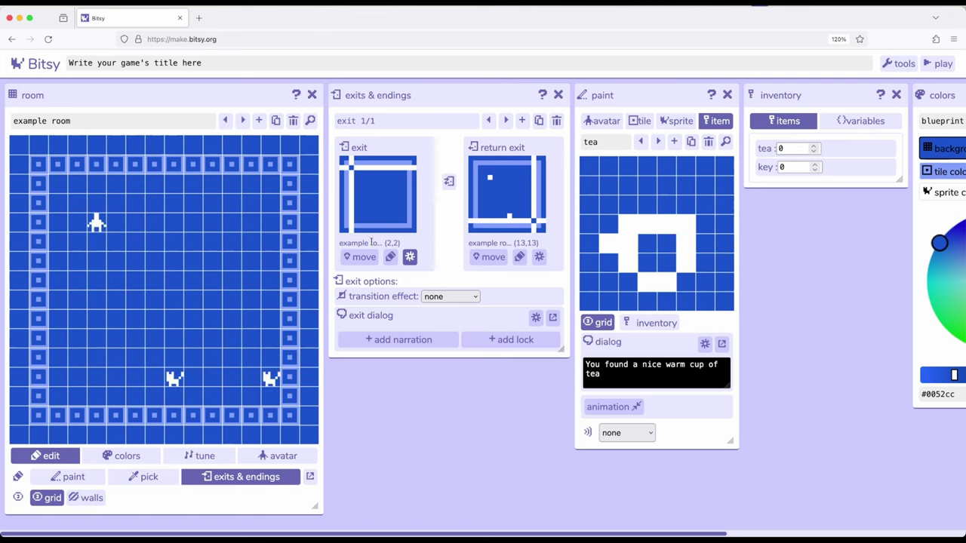
pyautogui.click(362, 260)
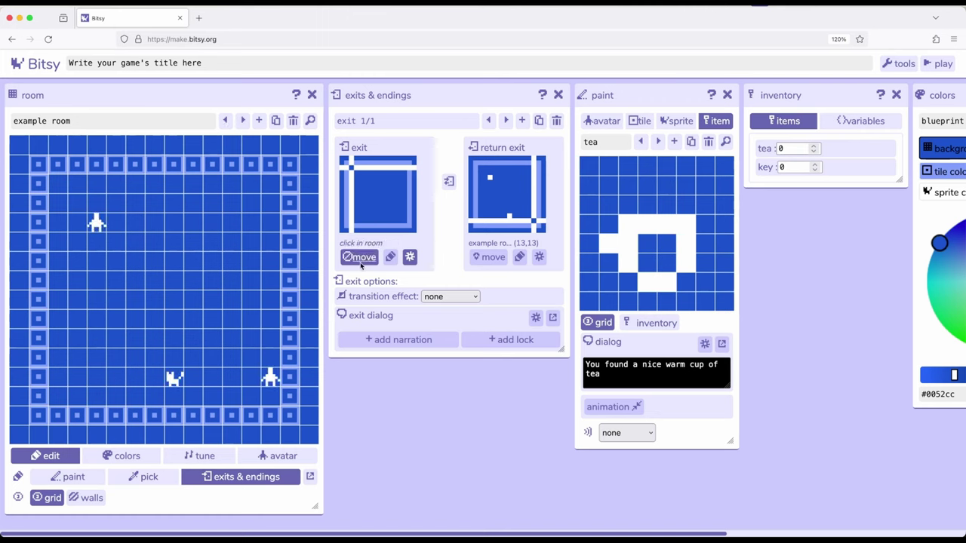
pyautogui.click(269, 184)
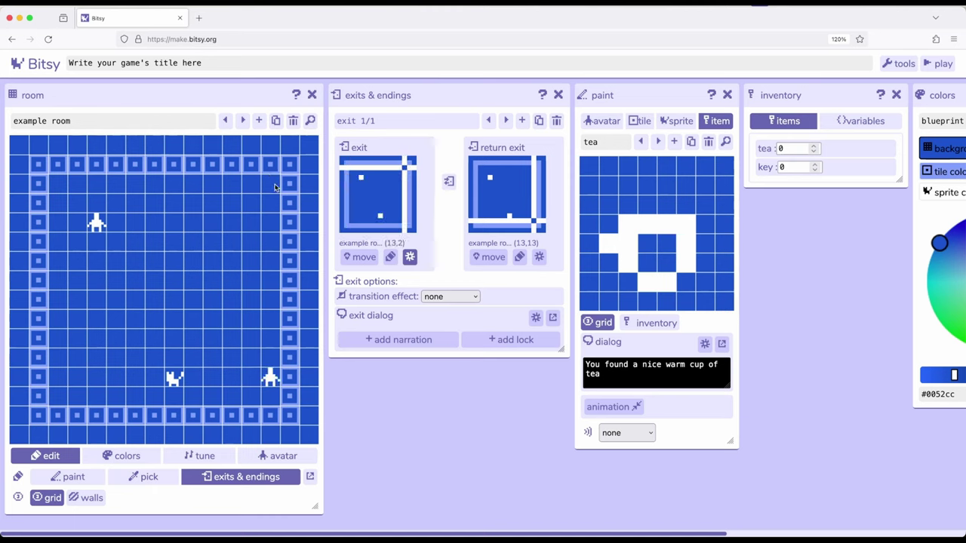
pyautogui.click(244, 121)
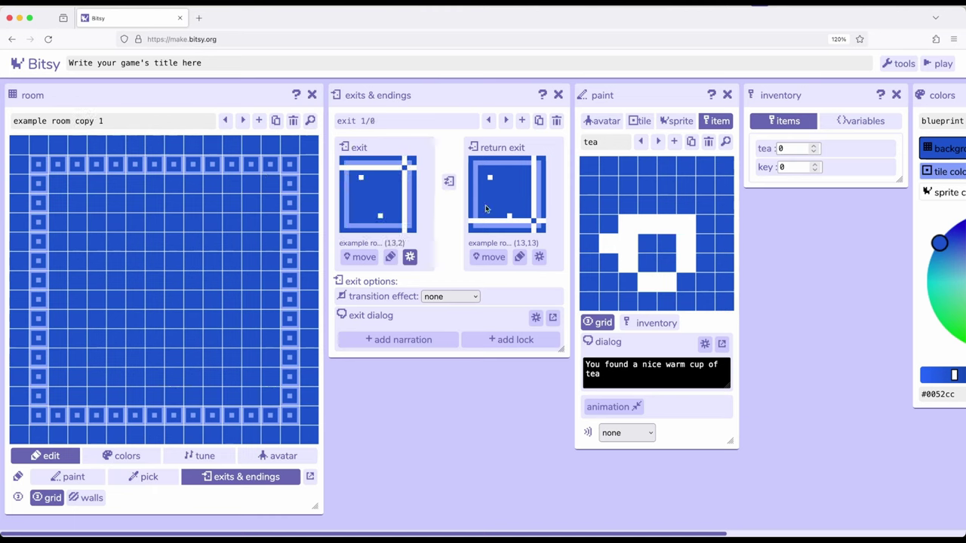
pyautogui.click(494, 258)
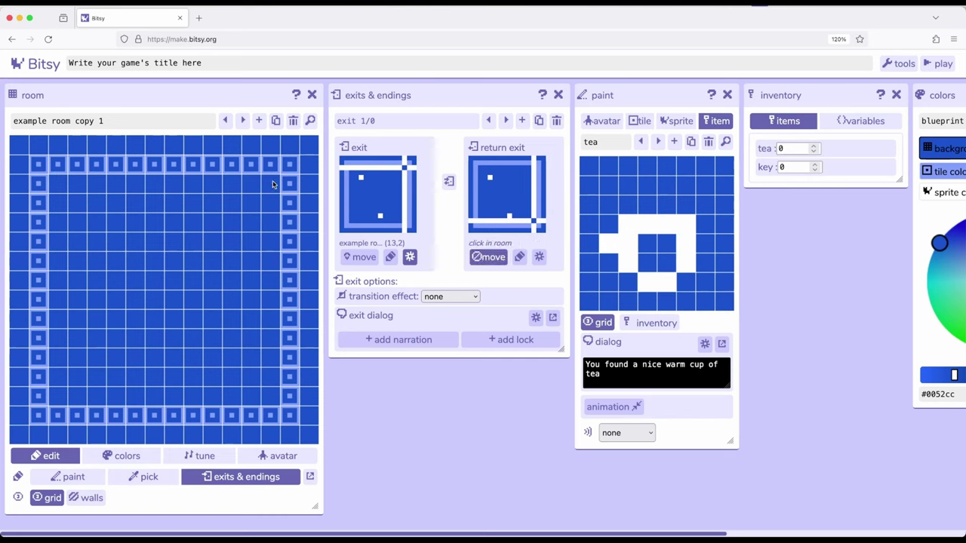
pyautogui.click(274, 185)
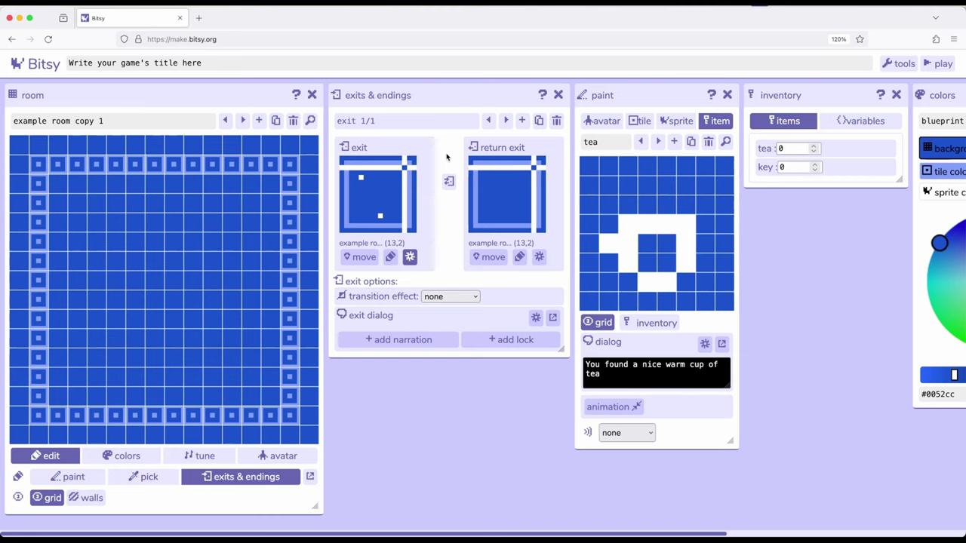
# Select the key item and delete its 'A key! What does it open?' pickup dialog.
pyautogui.moveTo(664, 96); pyautogui.dragTo(655, 100)
pyautogui.moveTo(808, 98); pyautogui.dragTo(809, 97)
pyautogui.doubleClick(764, 168)
pyautogui.click(658, 143)
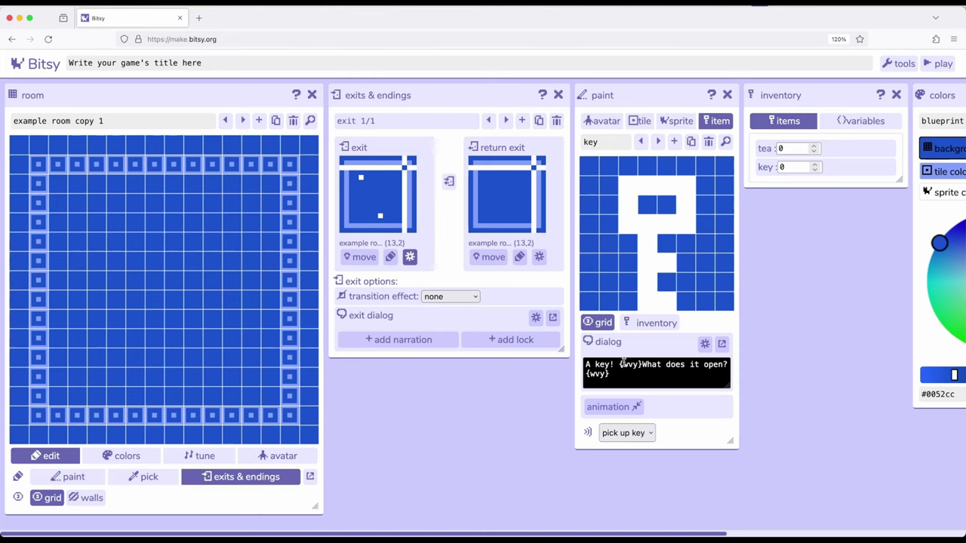
pyautogui.click(722, 344)
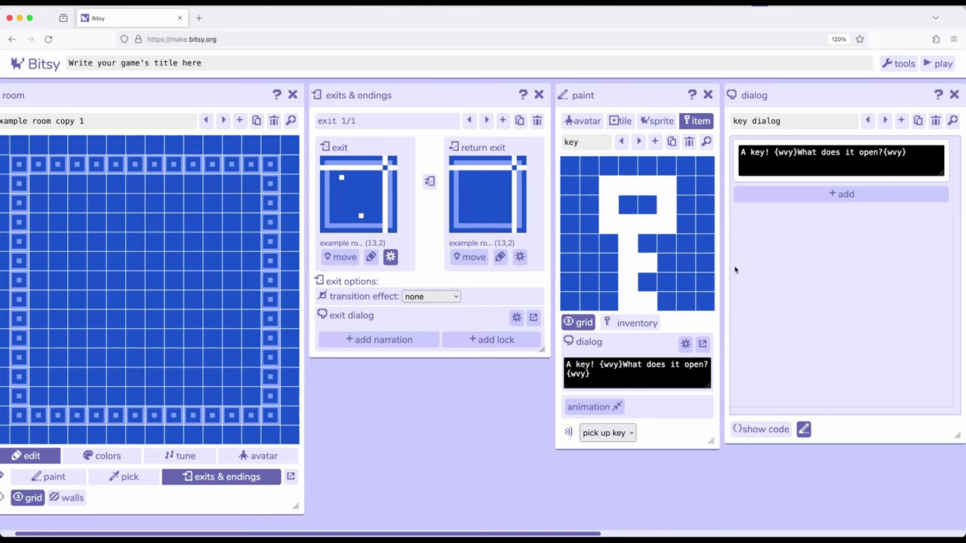
pyautogui.click(821, 160)
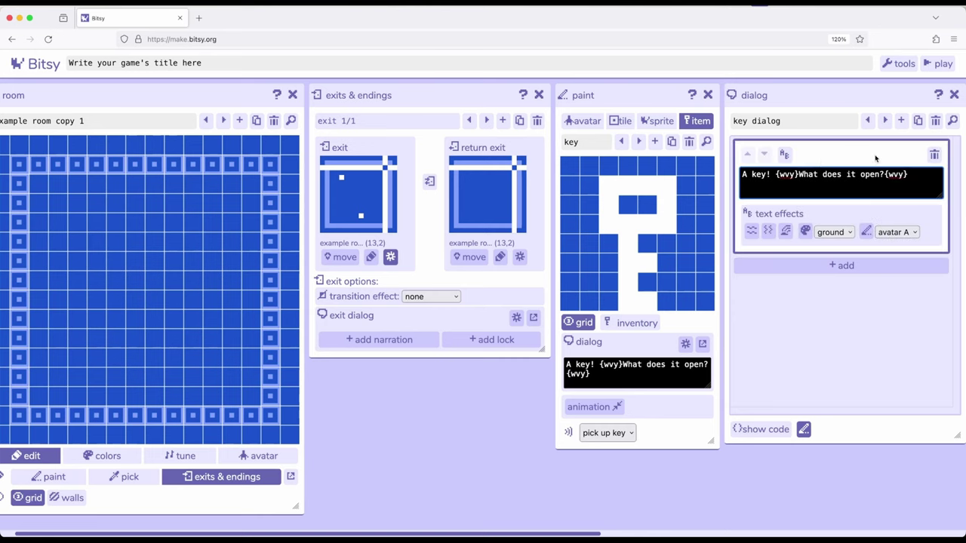
pyautogui.click(936, 155)
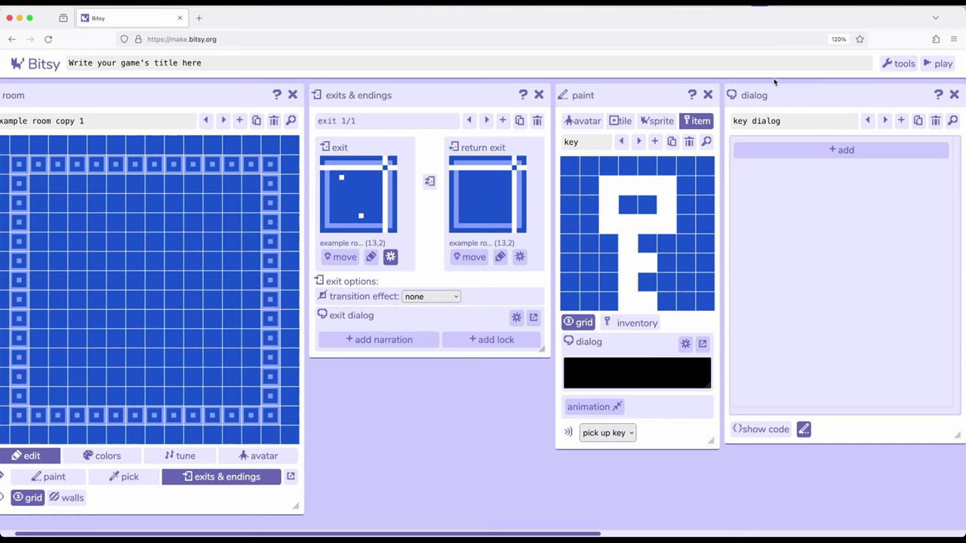
pyautogui.click(955, 95)
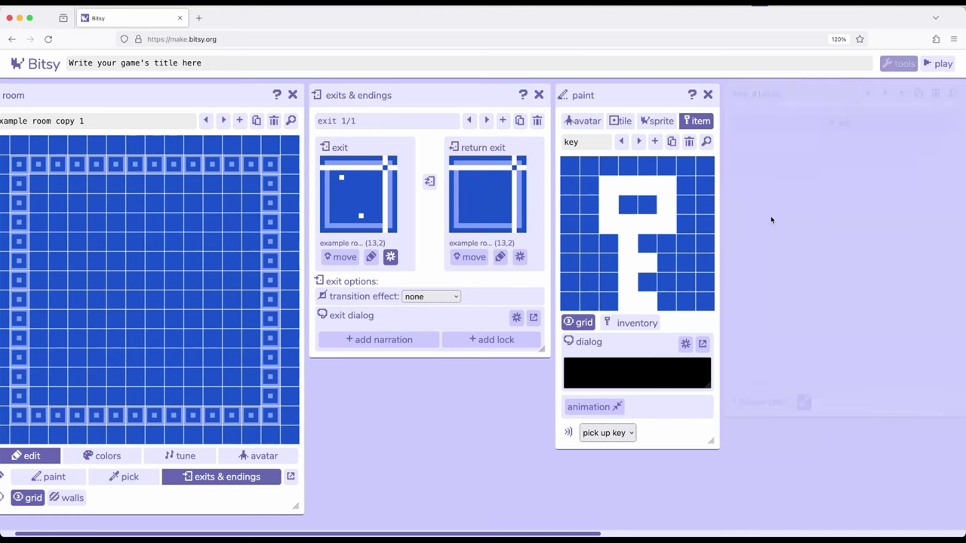
# Place the key item in the example room just right of the centre.
pyautogui.click(206, 121)
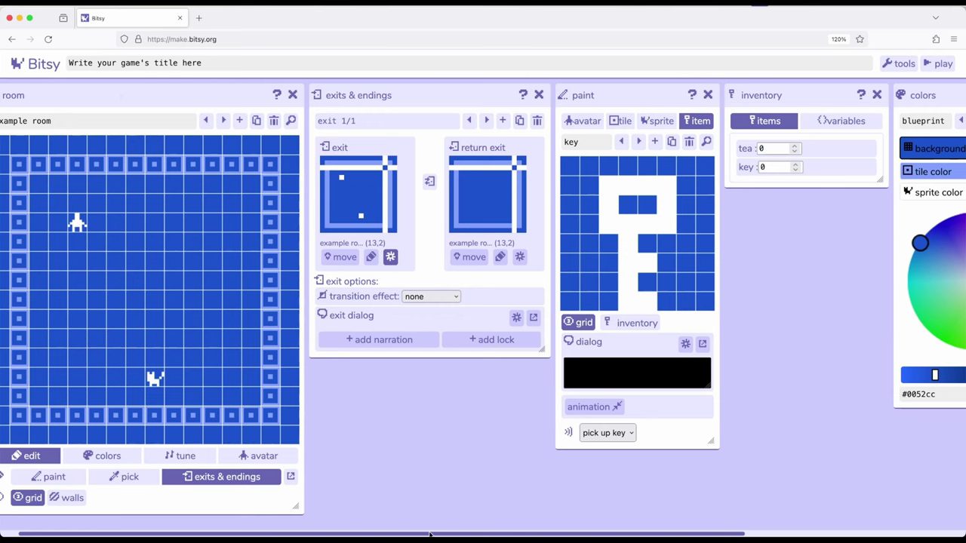
pyautogui.moveTo(429, 534); pyautogui.dragTo(394, 533)
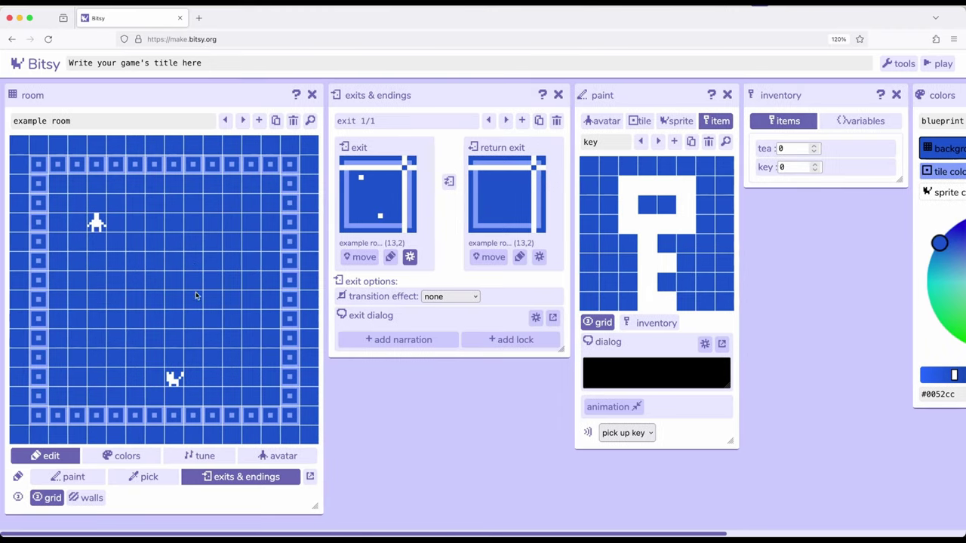
pyautogui.click(73, 481)
pyautogui.click(213, 282)
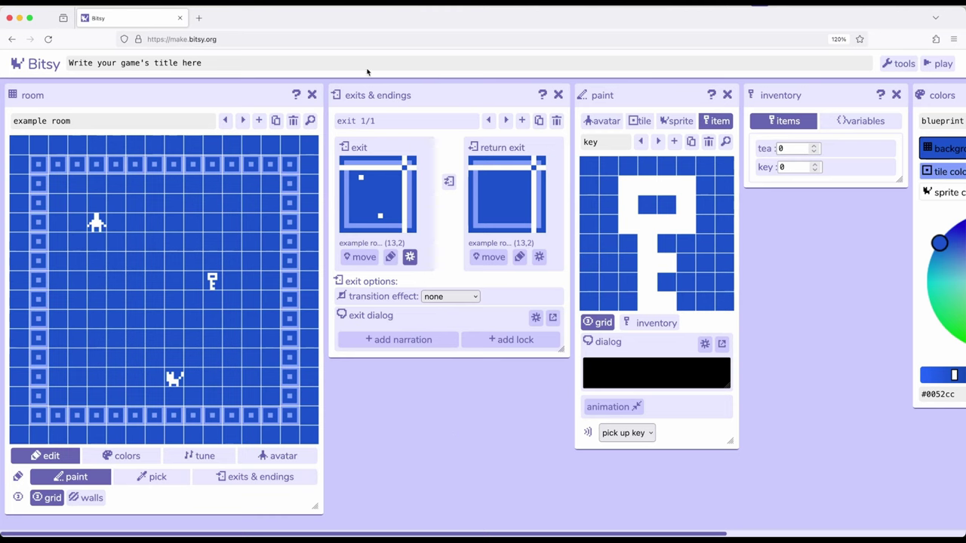
pyautogui.moveTo(384, 98)
pyautogui.mouseDown()
pyautogui.moveTo(393, 97)
pyautogui.moveTo(384, 97)
pyautogui.mouseUp()
# Lock exit 1/1 so the key unlocks it with 'The key opens the door!', else 'The door is locked...'.
pyautogui.click(516, 342)
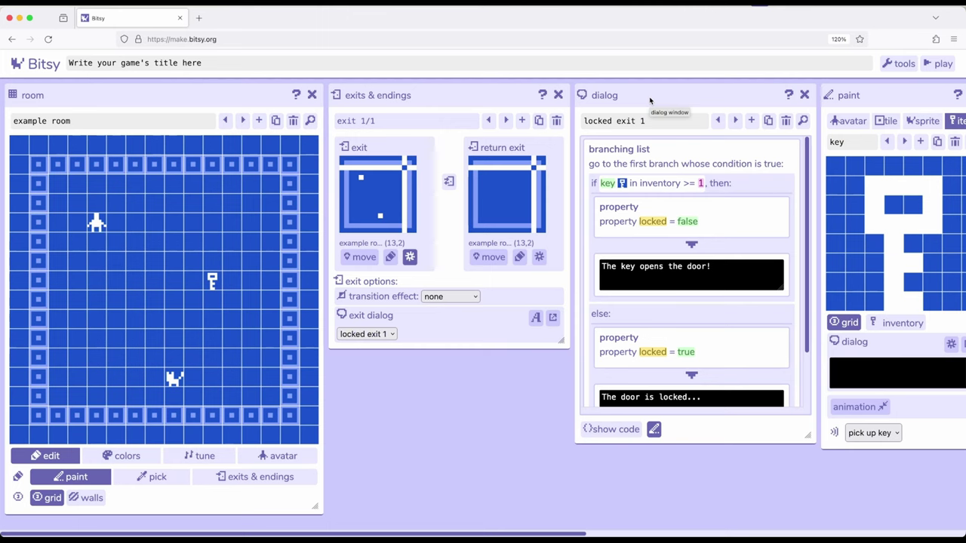
pyautogui.click(656, 126)
pyautogui.scroll(-2, 667, 283)
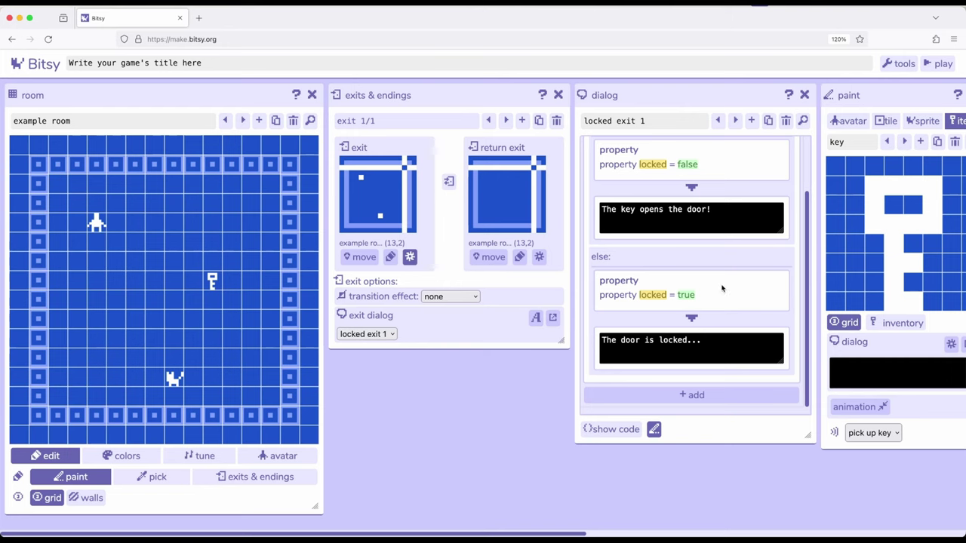
pyautogui.scroll(2, 719, 291)
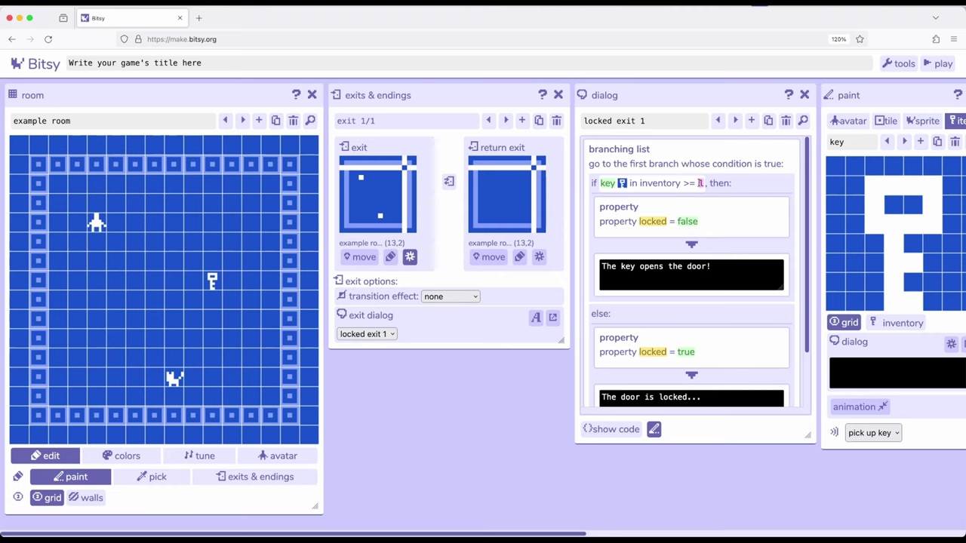
pyautogui.scroll(-2, 671, 317)
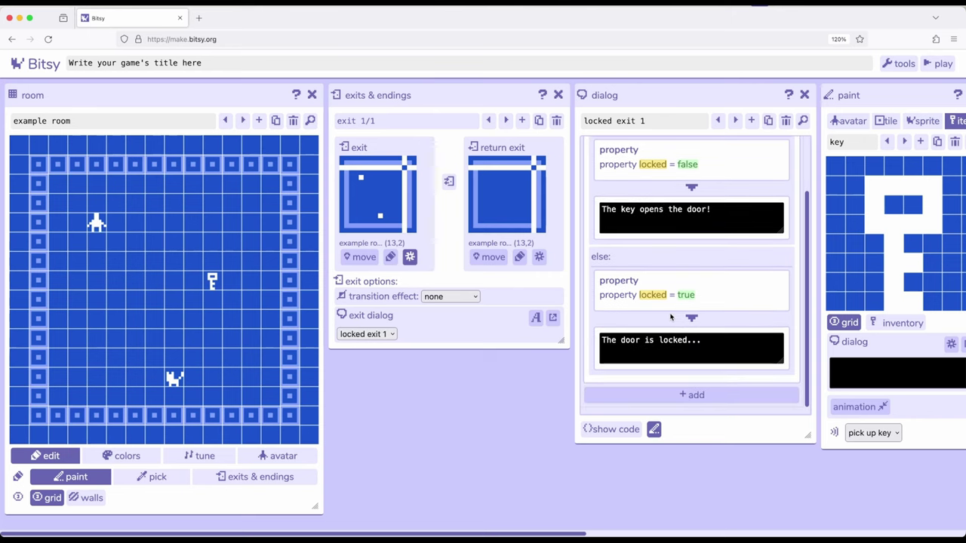
pyautogui.scroll(2, 671, 317)
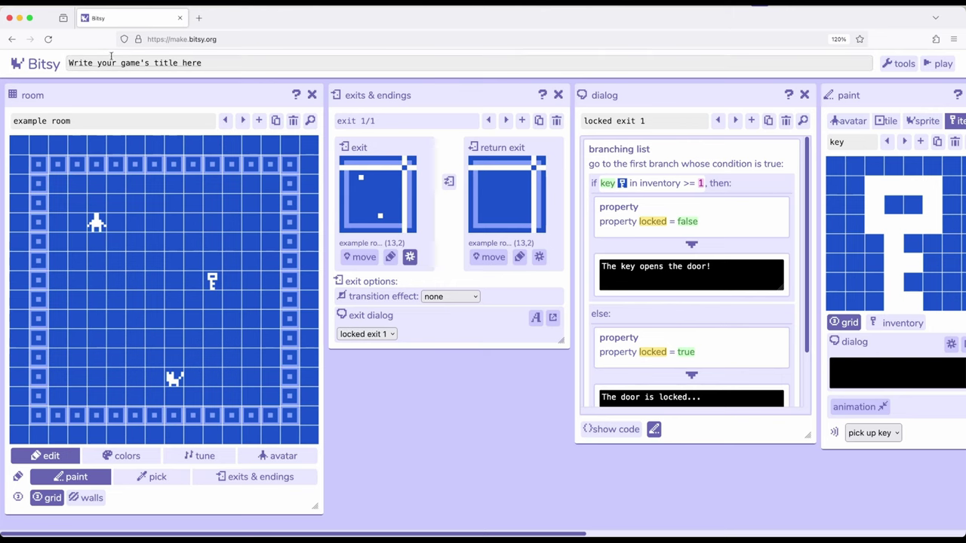
pyautogui.moveTo(109, 94); pyautogui.dragTo(117, 96)
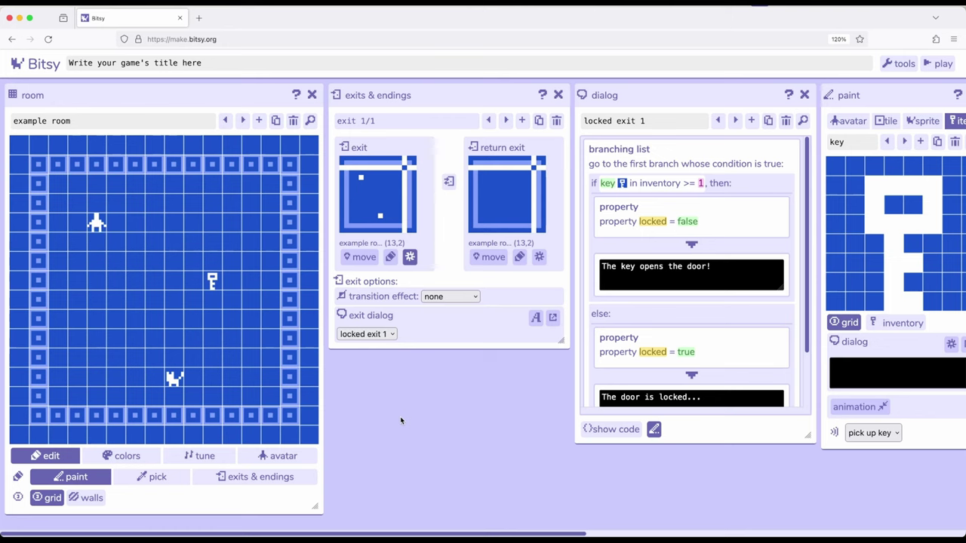
# Close the dialog and exit editors and paint new tile b solid except its top row and corners.
pyautogui.click(805, 95)
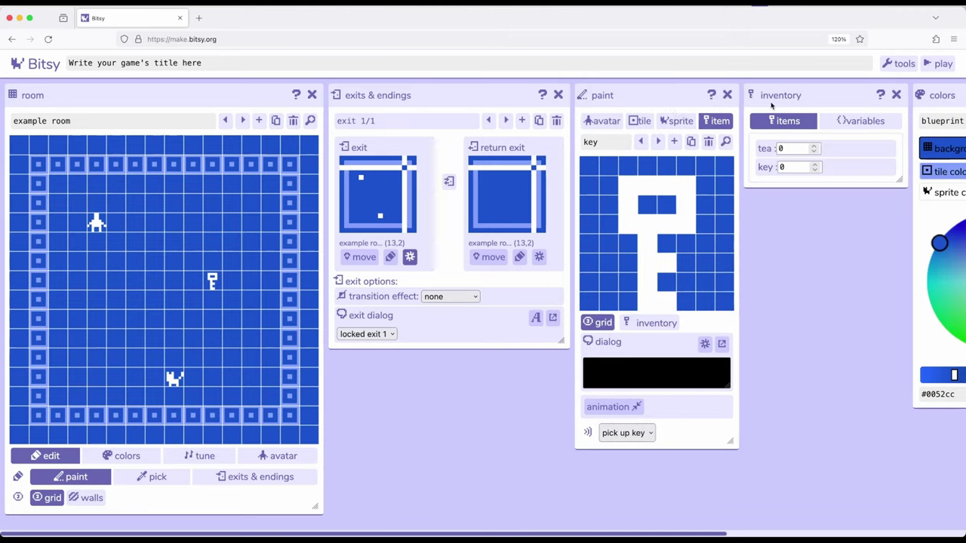
pyautogui.click(559, 95)
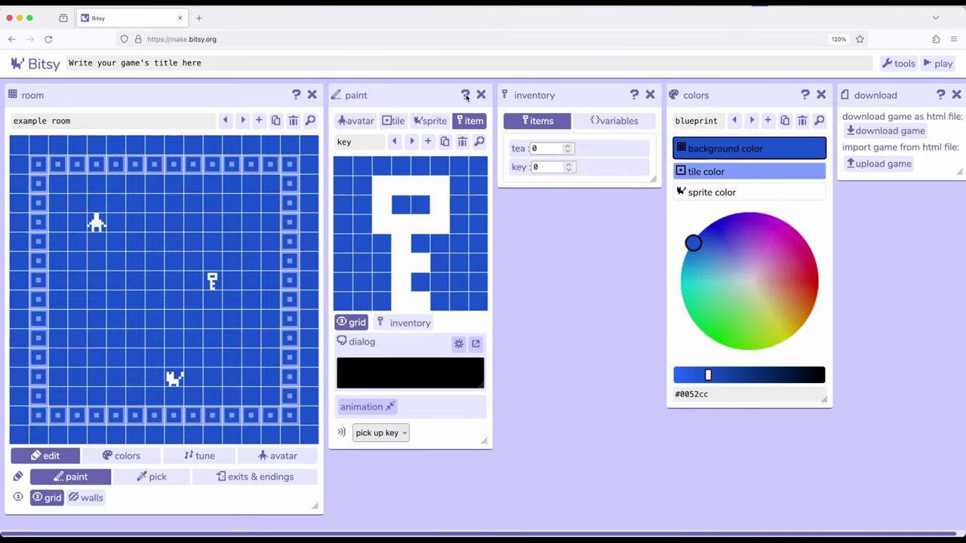
pyautogui.click(396, 122)
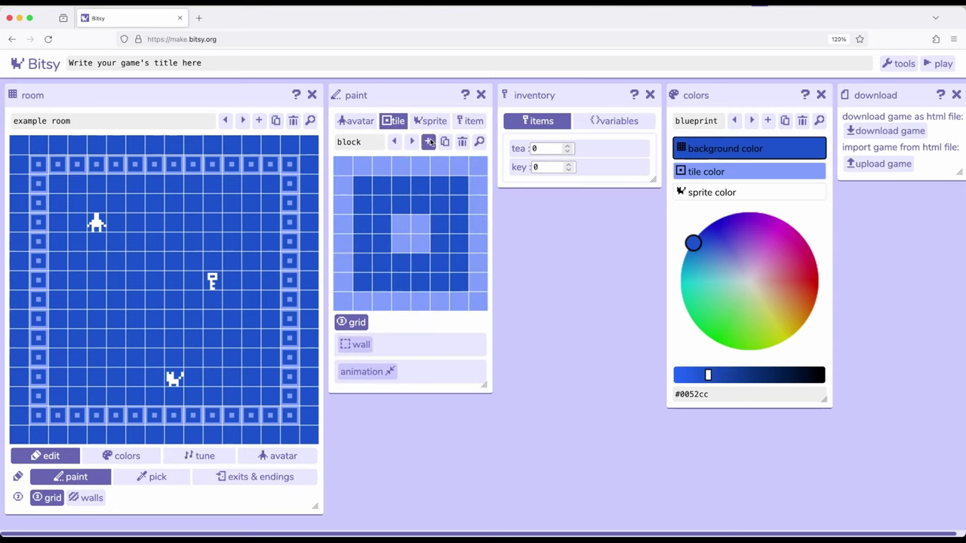
pyautogui.click(429, 142)
pyautogui.moveTo(369, 188); pyautogui.dragTo(459, 188)
pyautogui.moveTo(339, 210)
pyautogui.mouseDown()
pyautogui.moveTo(470, 211)
pyautogui.moveTo(482, 221)
pyautogui.moveTo(484, 305)
pyautogui.moveTo(343, 305)
pyautogui.moveTo(340, 229)
pyautogui.moveTo(439, 230)
pyautogui.moveTo(450, 252)
pyautogui.moveTo(407, 285)
pyautogui.moveTo(346, 281)
pyautogui.moveTo(352, 258)
pyautogui.mouseUp()
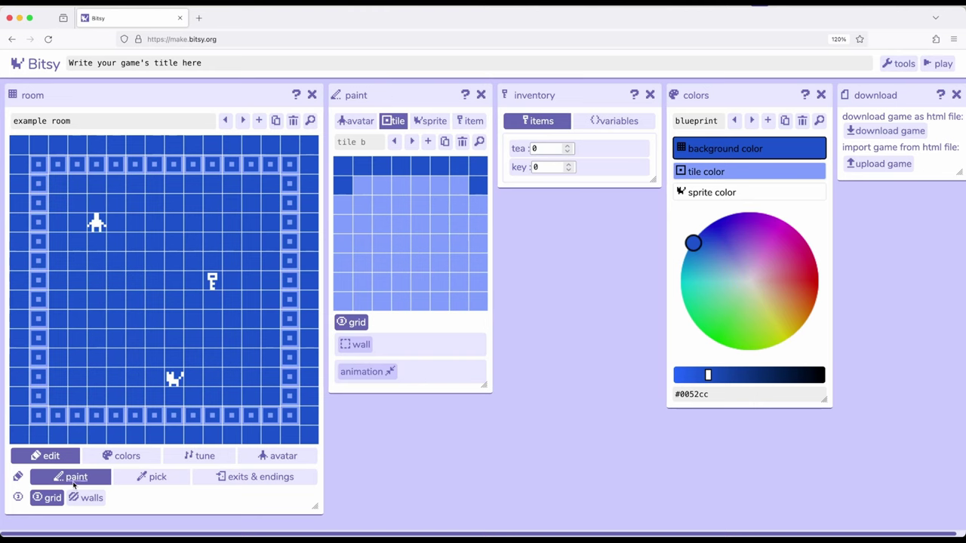
# Paint the new tile onto exit cell (13,2) and rename it 'door'.
pyautogui.click(272, 181)
pyautogui.click(369, 144)
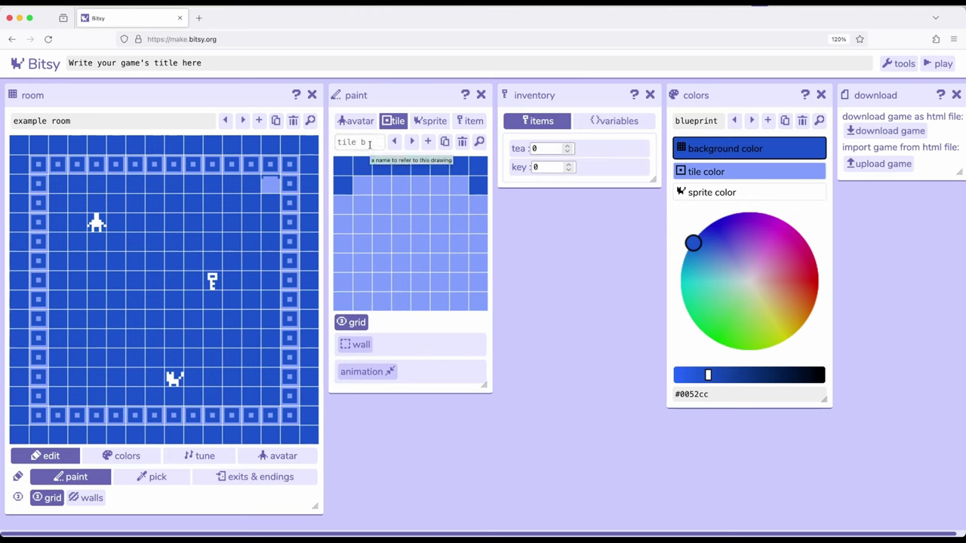
pyautogui.write('r')
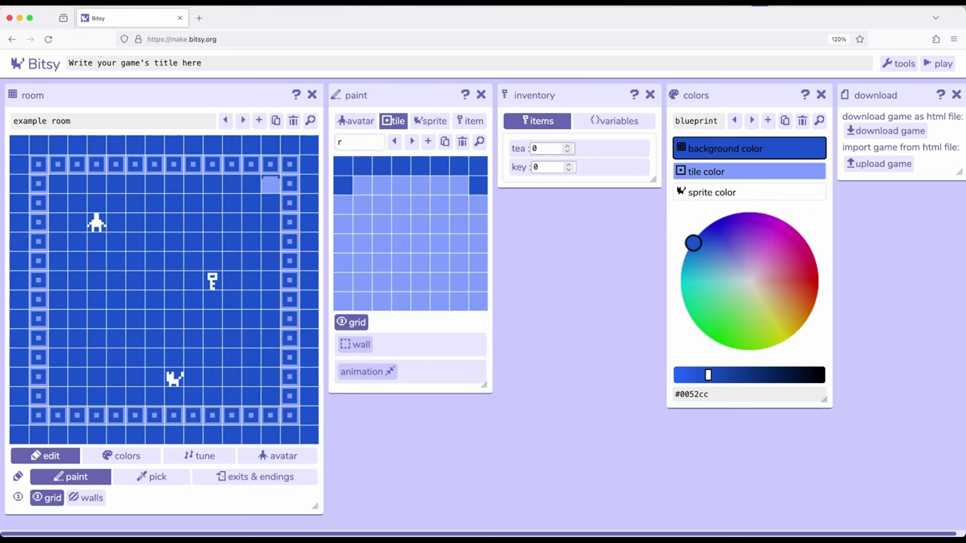
pyautogui.press('BackSpace')
pyautogui.write('door')
pyautogui.click(271, 192)
# Play-test the game and walk into the door without the key to confirm it stays locked.
pyautogui.click(939, 65)
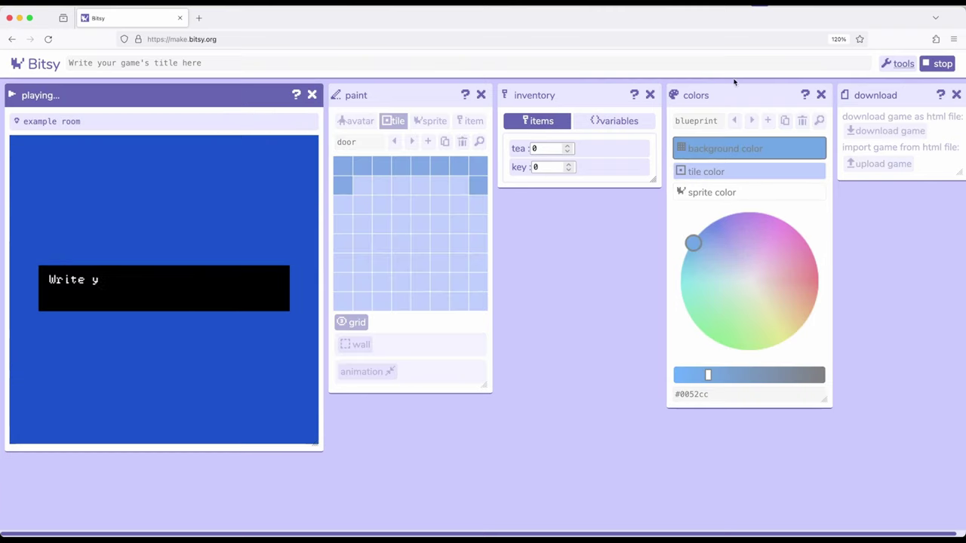
pyautogui.press('Right')
pyautogui.press('Right')
pyautogui.press('Right')
pyautogui.press('Right')
pyautogui.press('Right')
pyautogui.press('Right')
pyautogui.press('Up')
pyautogui.press('Up')
pyautogui.press('Right')
pyautogui.press('Right')
pyautogui.press('Right')
pyautogui.press('Right')
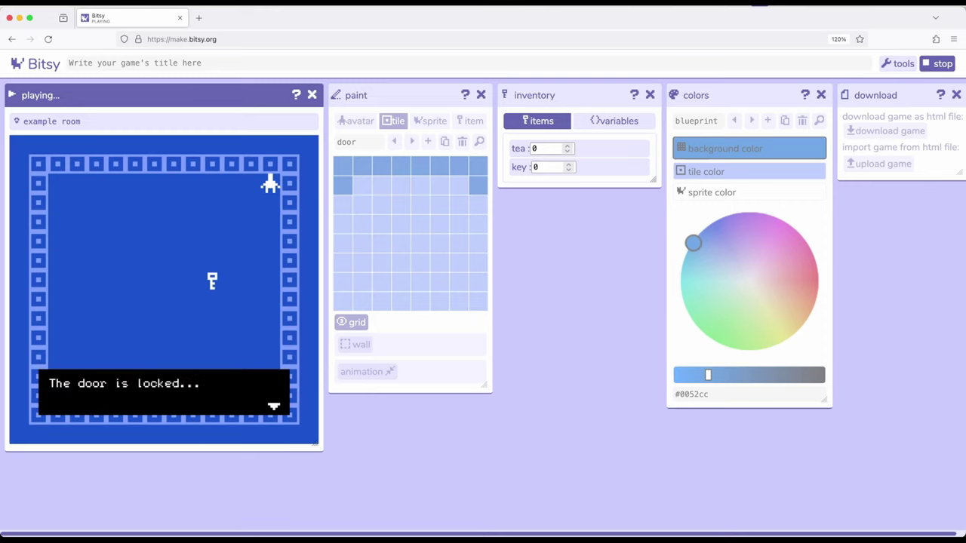
pyautogui.press('Down')
# Walk the avatar over to collect the key.
pyautogui.press('Down')
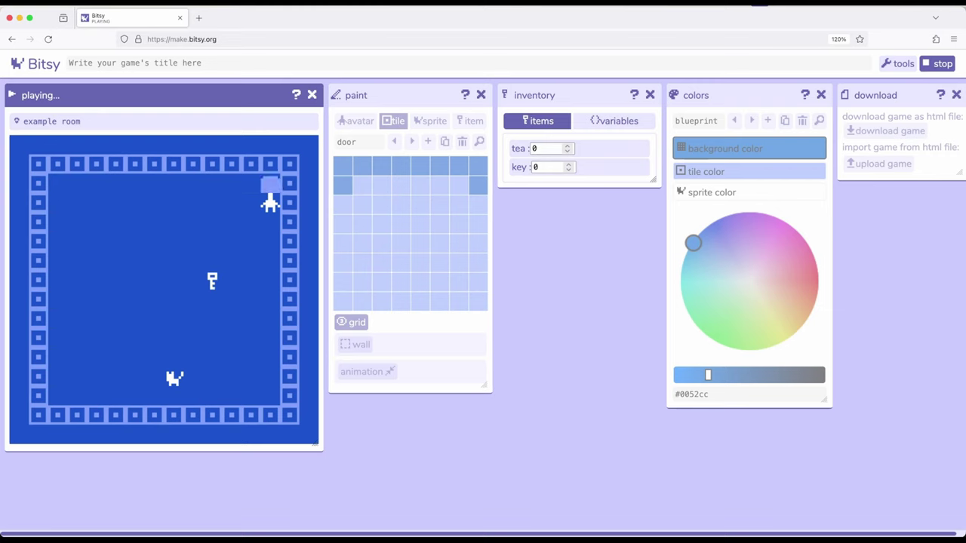
pyautogui.press('Left')
pyautogui.press('Up')
pyautogui.click(560, 95)
pyautogui.press('Down')
pyautogui.press('Down')
pyautogui.press('Down')
pyautogui.press('Down')
pyautogui.press('Down')
pyautogui.press('Left')
pyautogui.press('Left')
pyautogui.press('Left')
pyautogui.press('Left')
pyautogui.press('Up')
pyautogui.press('Up')
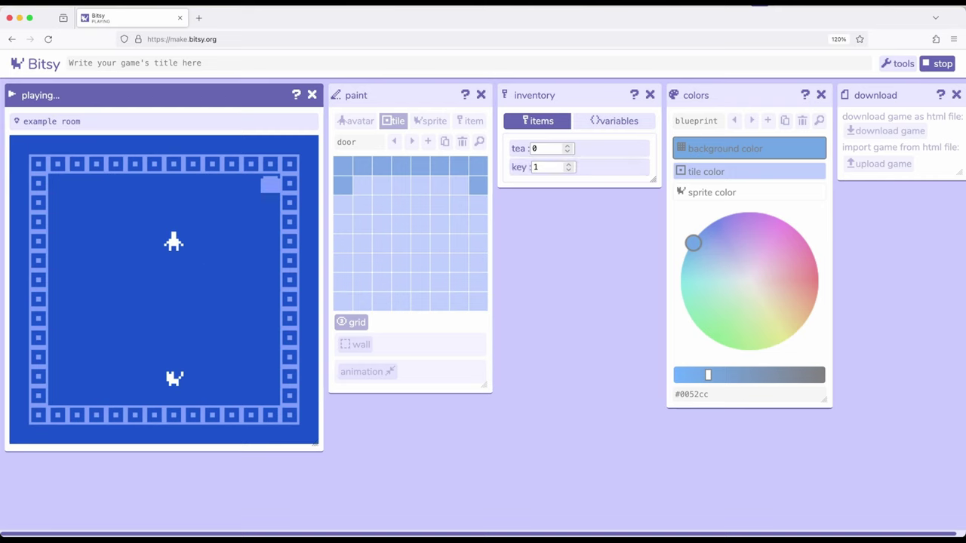
pyautogui.press('Down')
pyautogui.press('Up')
pyautogui.moveTo(550, 98); pyautogui.dragTo(549, 97)
# Carry the key through the door into example room copy 1 and walk around it.
pyautogui.press('Right')
pyautogui.press('Right')
pyautogui.press('Right')
pyautogui.press('Right')
pyautogui.press('Up')
pyautogui.press('Up')
pyautogui.press('Up')
pyautogui.press('Right')
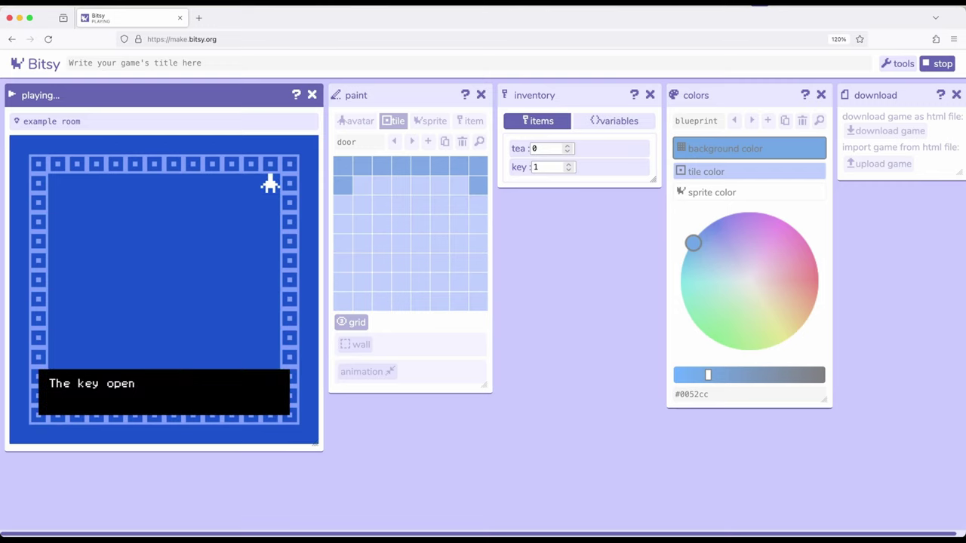
pyautogui.press('Left')
pyautogui.press('Left')
pyautogui.press('Left')
pyautogui.press('Left')
pyautogui.press('Right')
pyautogui.press('Right')
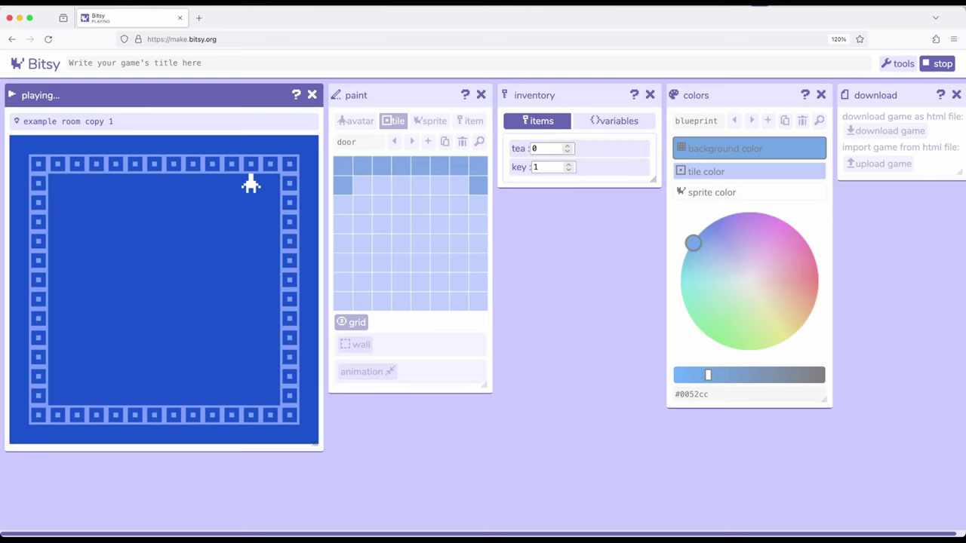
pyautogui.press('Right')
pyautogui.press('Down')
pyautogui.press('Down')
pyautogui.press('Left')
pyautogui.press('Left')
pyautogui.press('Right')
pyautogui.press('Up')
pyautogui.press('Up')
pyautogui.press('Up')
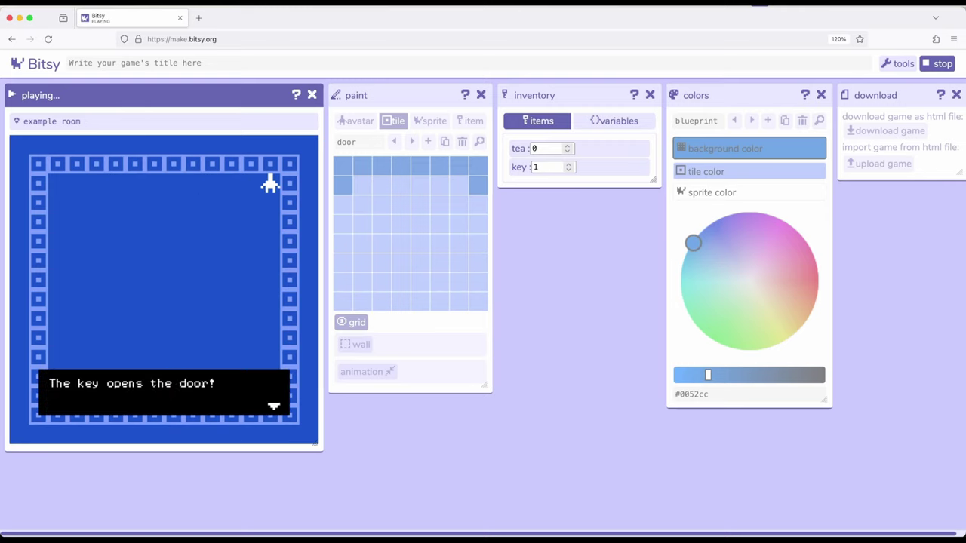
pyautogui.press('Left')
pyautogui.press('Left')
pyautogui.press('Left')
pyautogui.press('Left')
pyautogui.press('Left')
pyautogui.press('Down')
pyautogui.press('Down')
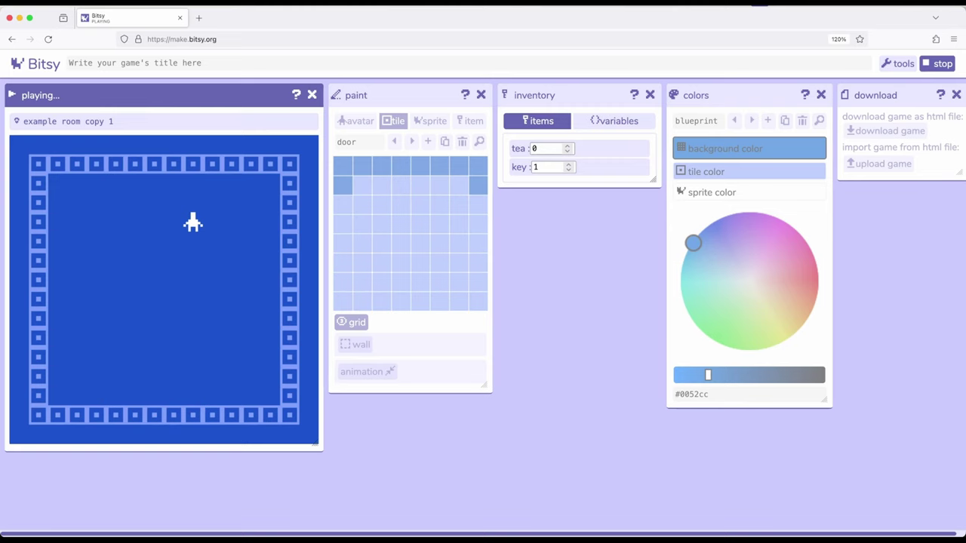
pyautogui.press('Left')
pyautogui.press('Left')
pyautogui.press('Down')
pyautogui.press('Down')
pyautogui.press('Down')
# End the playtest and reopen exit 1/1's 'locked exit 1' branching dialog for editing.
pyautogui.click(939, 63)
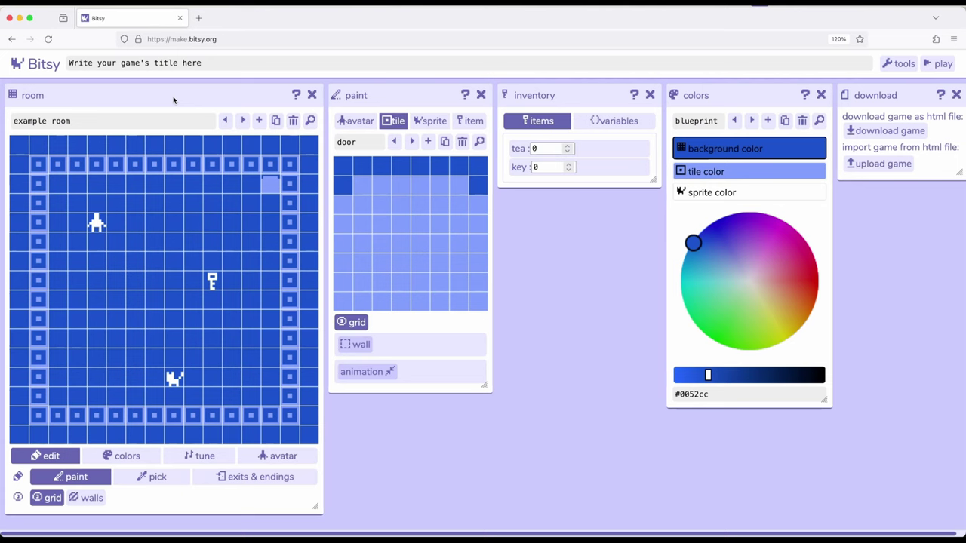
pyautogui.click(745, 98)
pyautogui.click(262, 480)
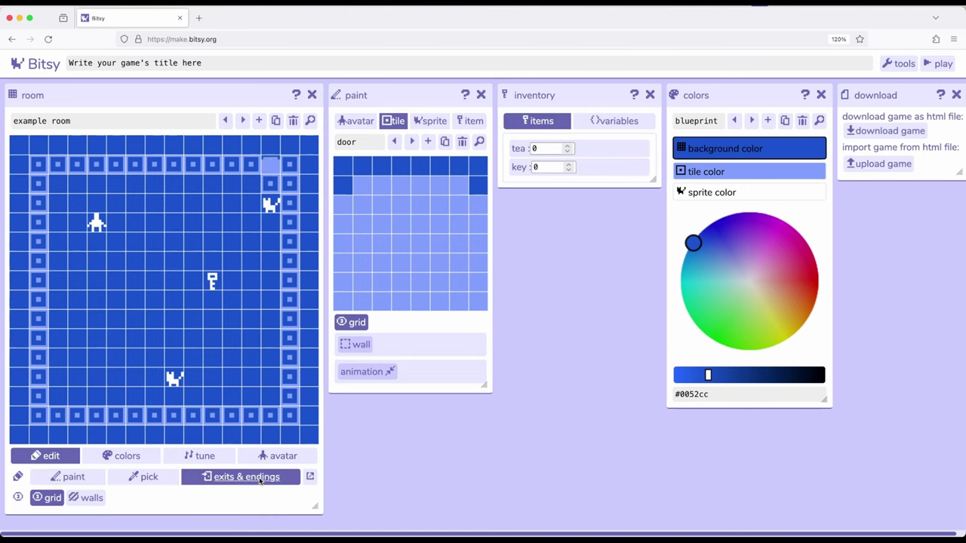
pyautogui.click(310, 477)
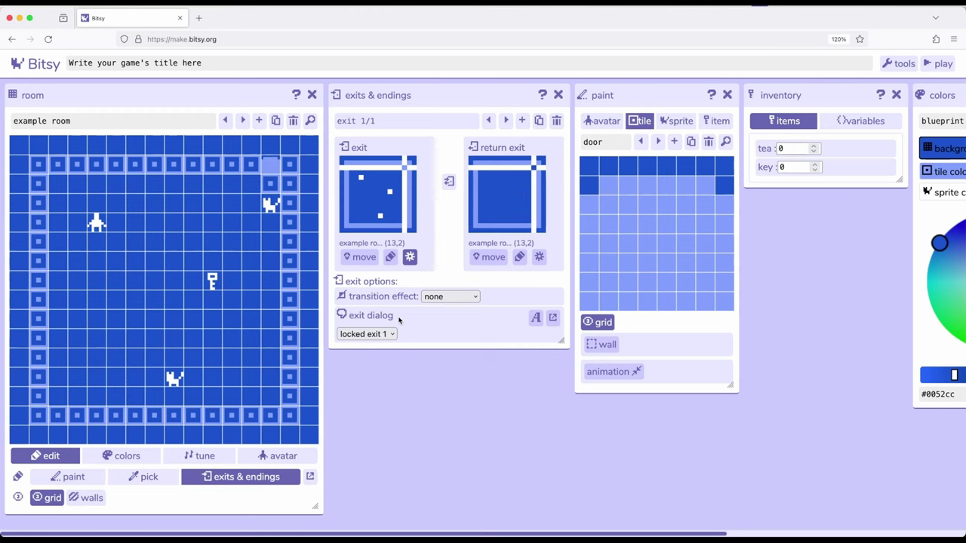
pyautogui.click(553, 317)
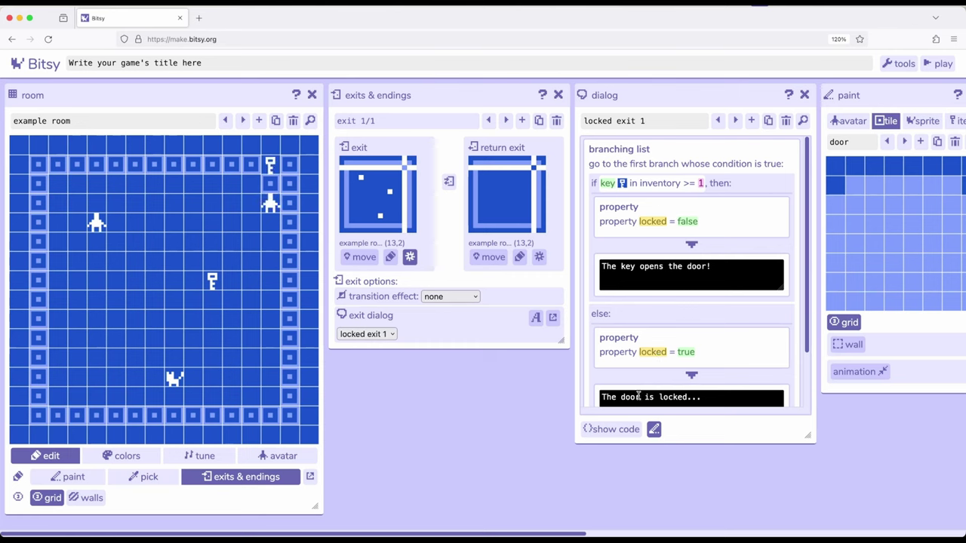
pyautogui.scroll(-2, 654, 353)
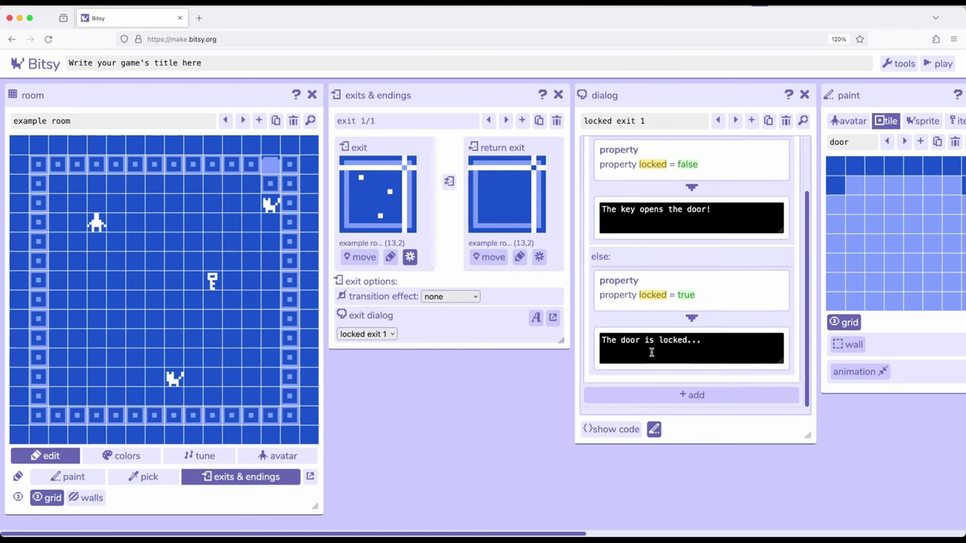
pyautogui.scroll(1, 651, 352)
pyautogui.scroll(1, 652, 351)
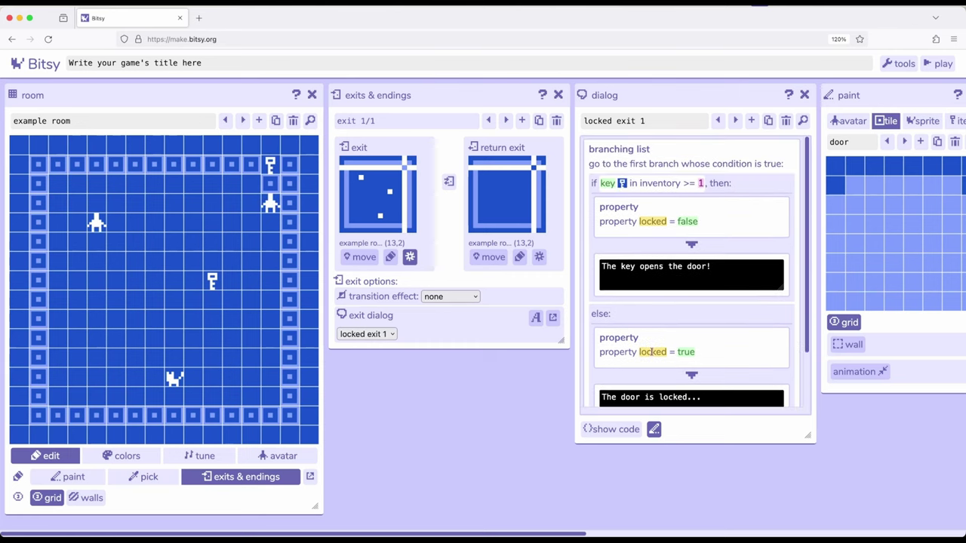